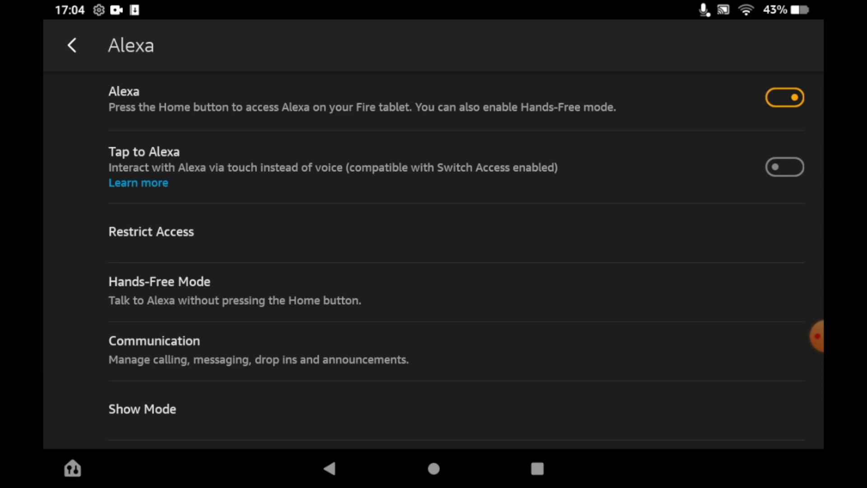
# Switch Alexa off, then go back to the main Settings list and reopen the Alexa page
pyautogui.click(785, 97)
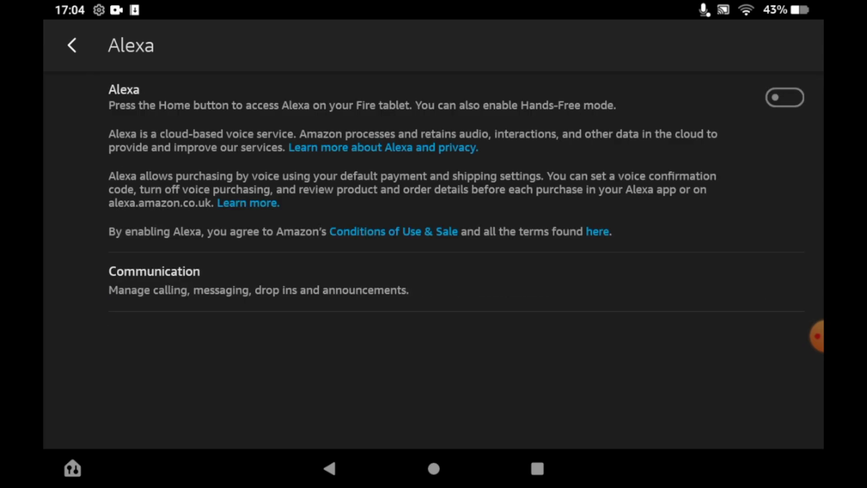
pyautogui.click(72, 45)
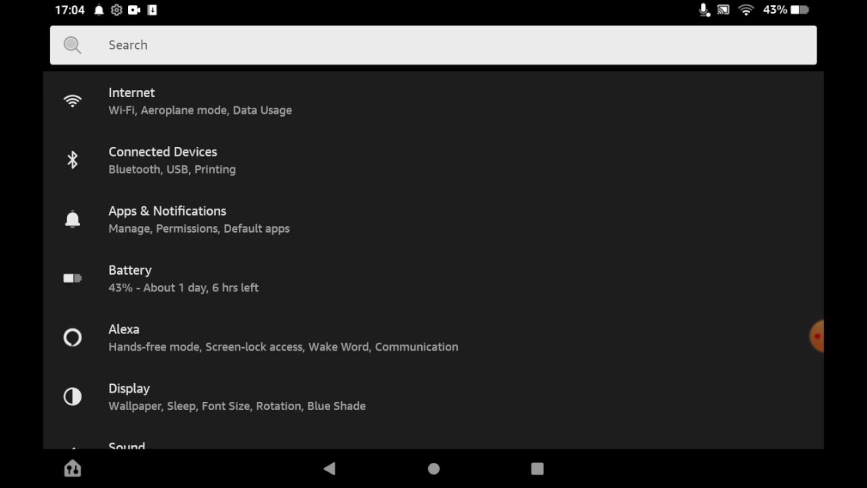
pyautogui.click(271, 337)
# Re-enable Alexa, turn Tap to Alexa on and back off, then switch Alexa off again
pyautogui.click(784, 96)
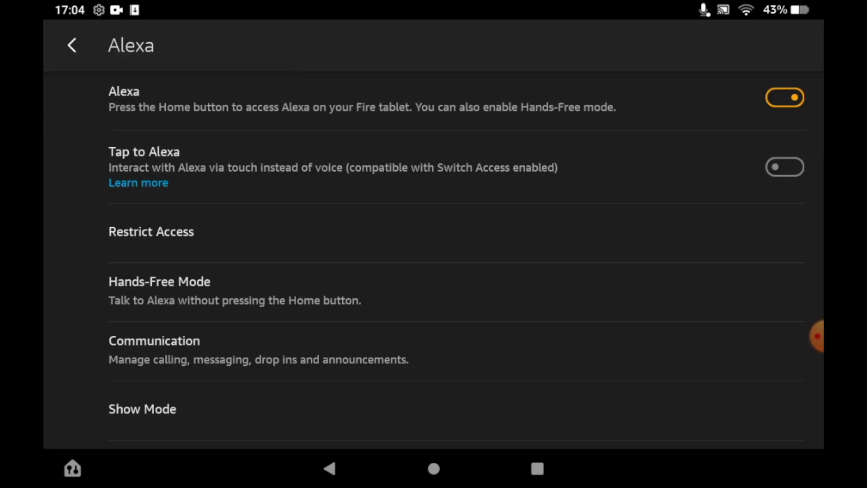
pyautogui.click(784, 167)
pyautogui.click(784, 167)
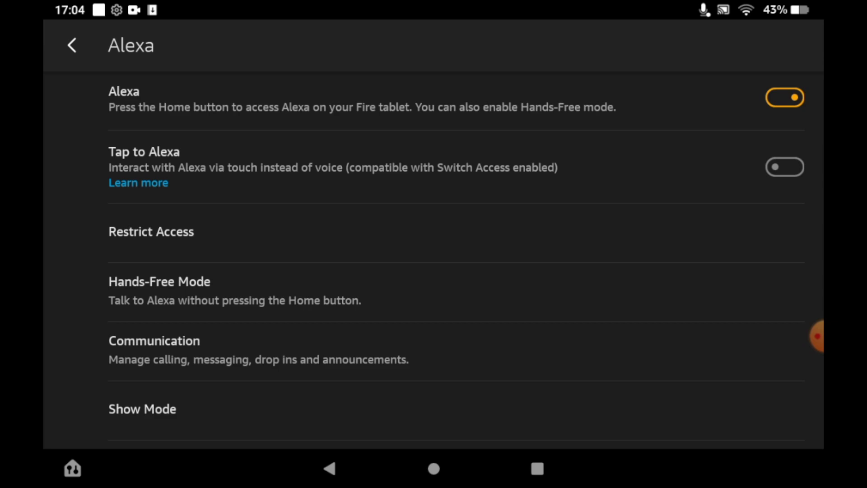
pyautogui.click(784, 96)
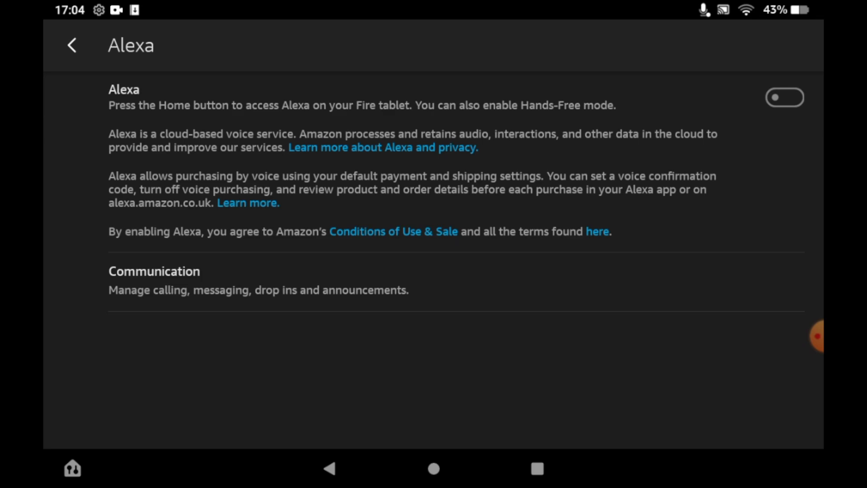